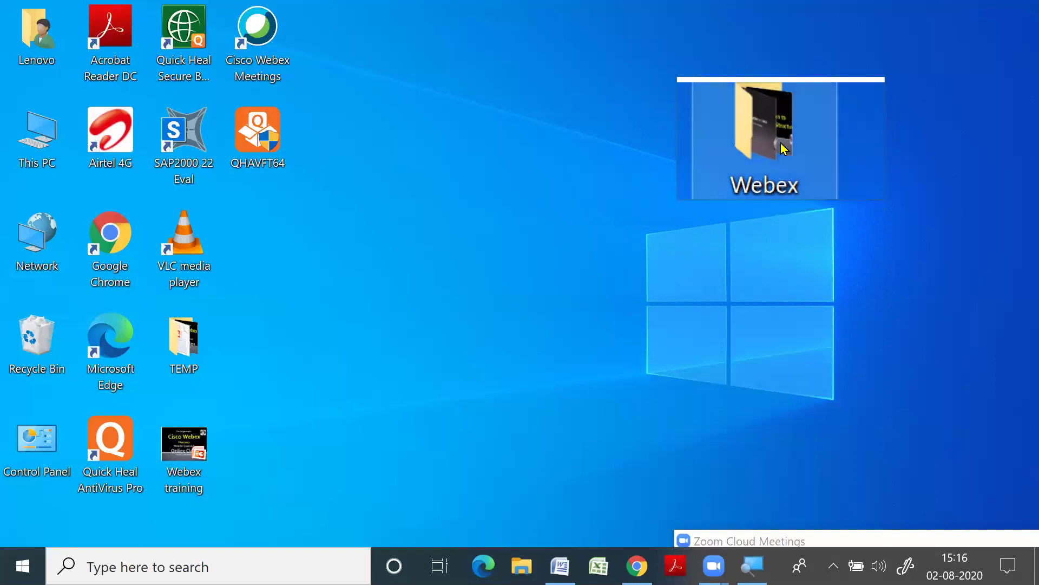
Open the Introduction to Indeterminate Structure presentation from the Webex Lecture desktop folder and minimize it.
double_click(775, 136)
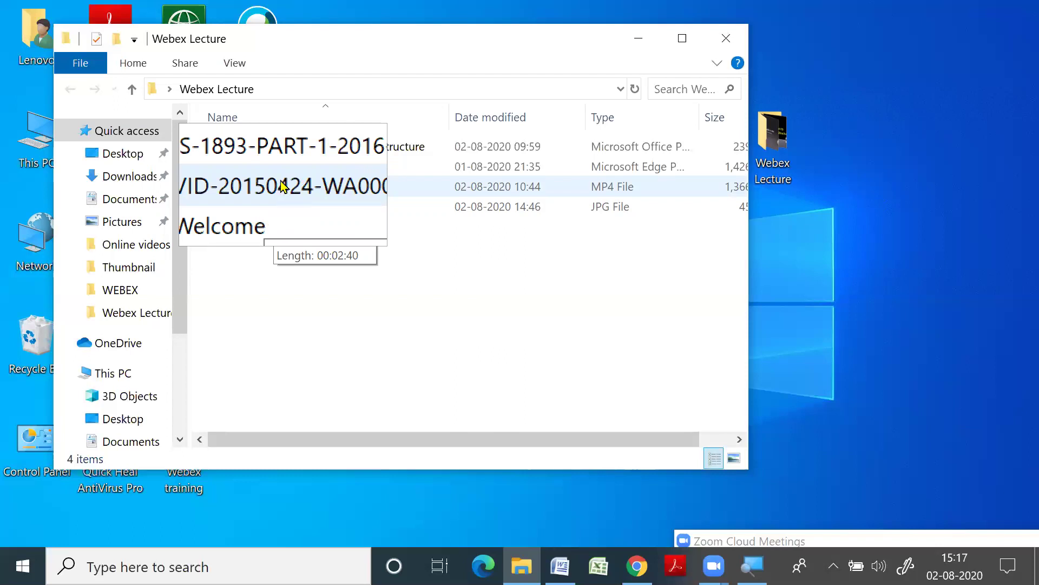
double_click(253, 156)
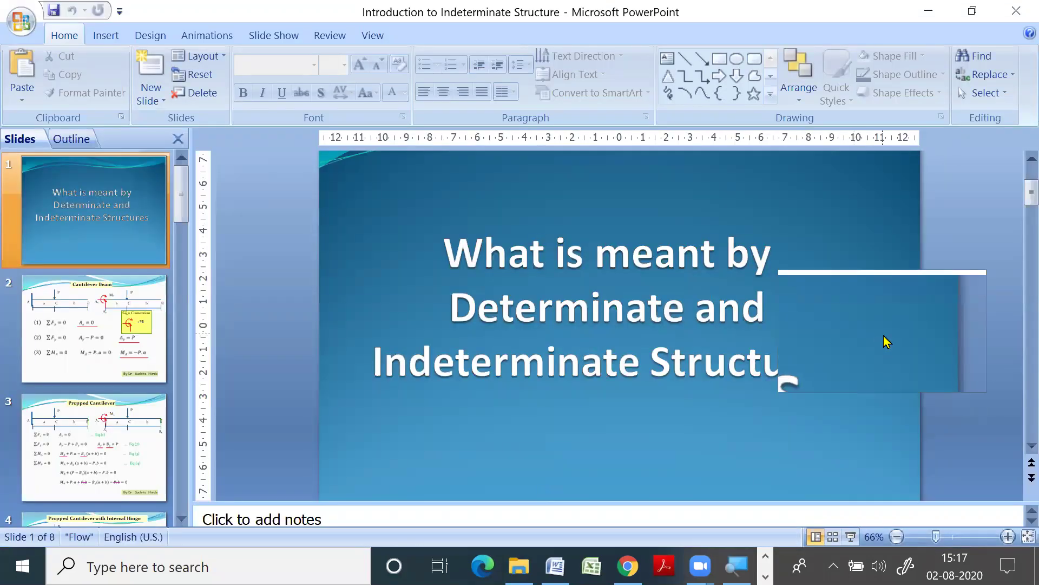
click(930, 15)
Open the IS-1893-PART-1-2016- REVIEWS PDF in Adobe Acrobat Reader DC instead of the browser and minimize it.
double_click(389, 164)
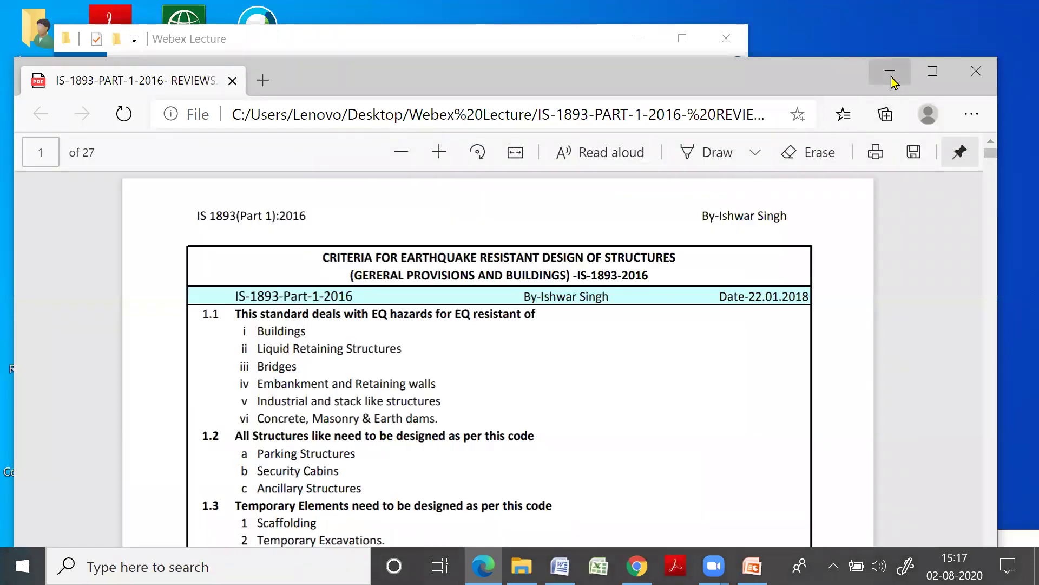
click(976, 71)
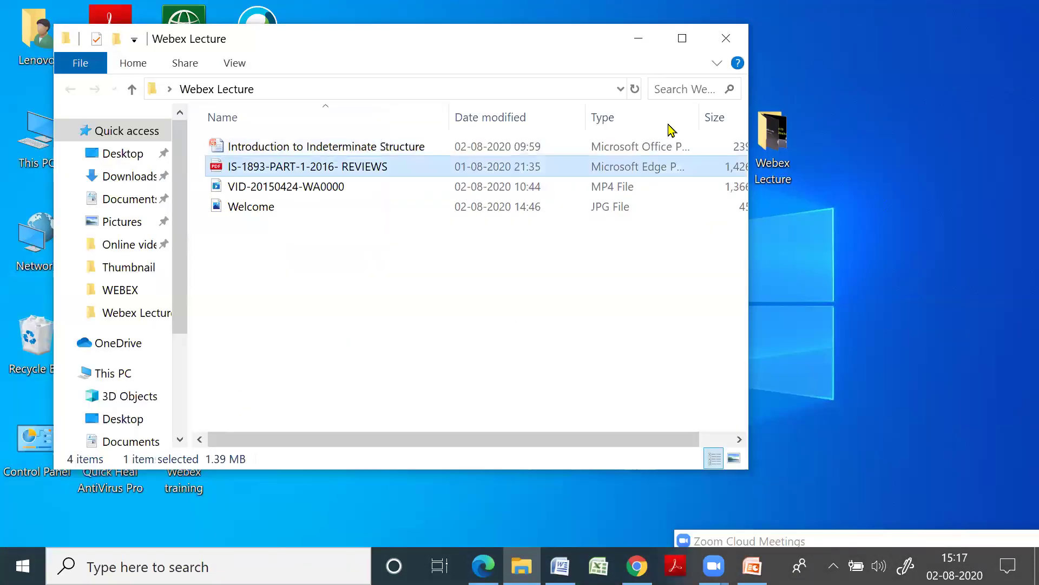
right_click(345, 165)
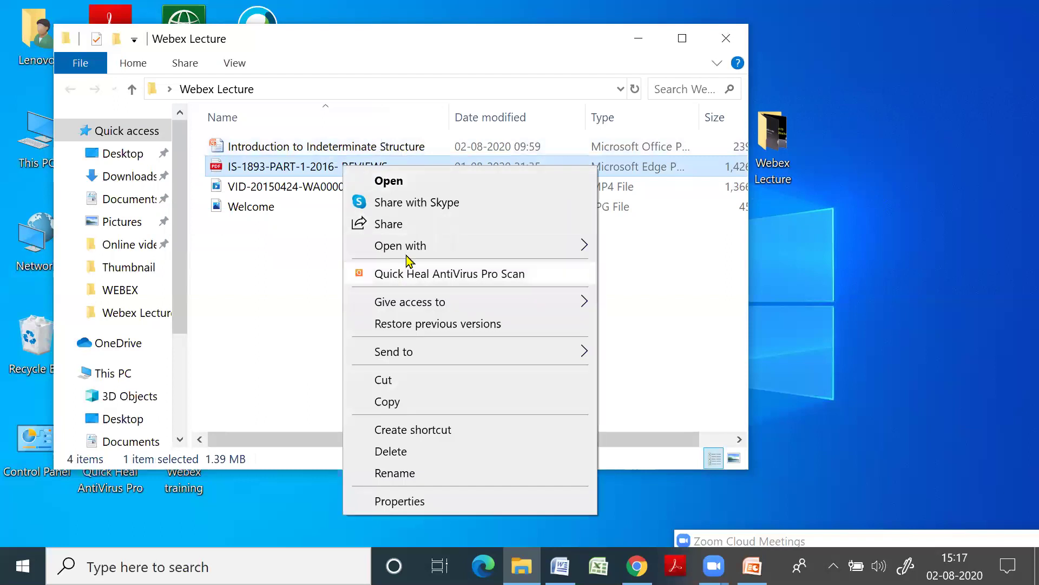
mouse_move(541, 249)
click(668, 250)
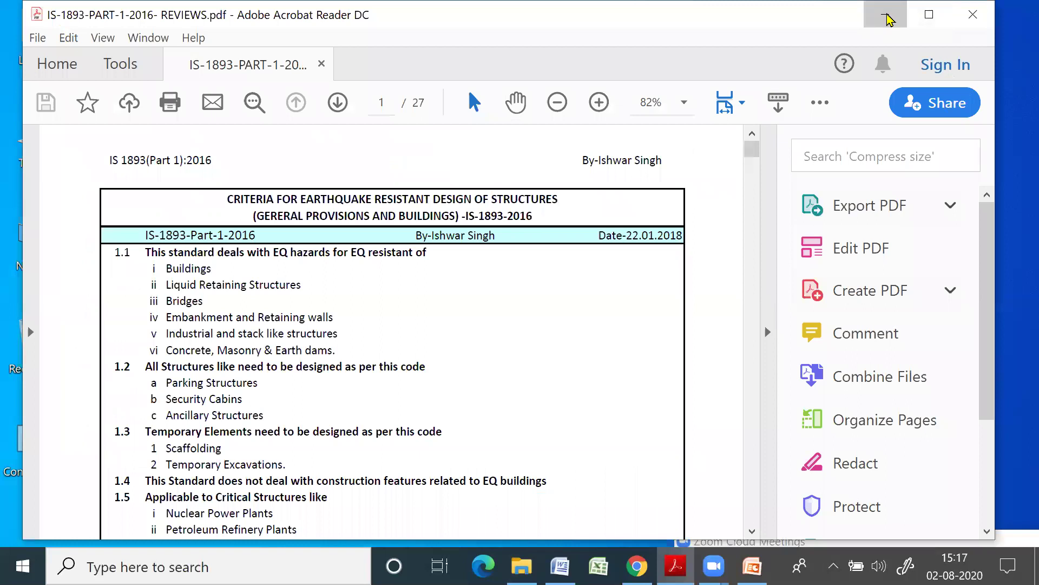
click(887, 14)
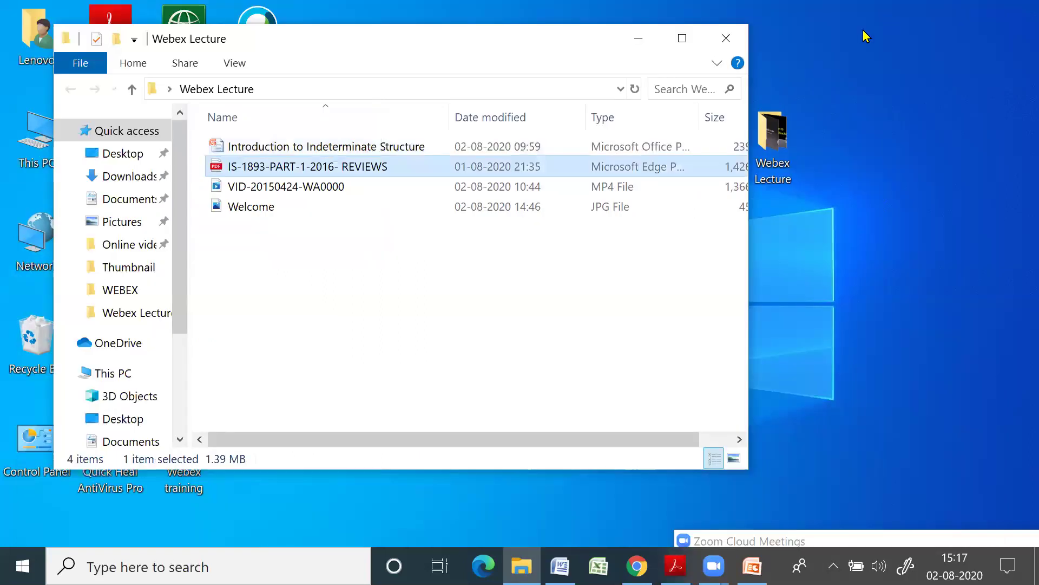
Play the VID-20150424-WA0000 video, skip ahead to about 0:40 and minimize the player.
double_click(296, 188)
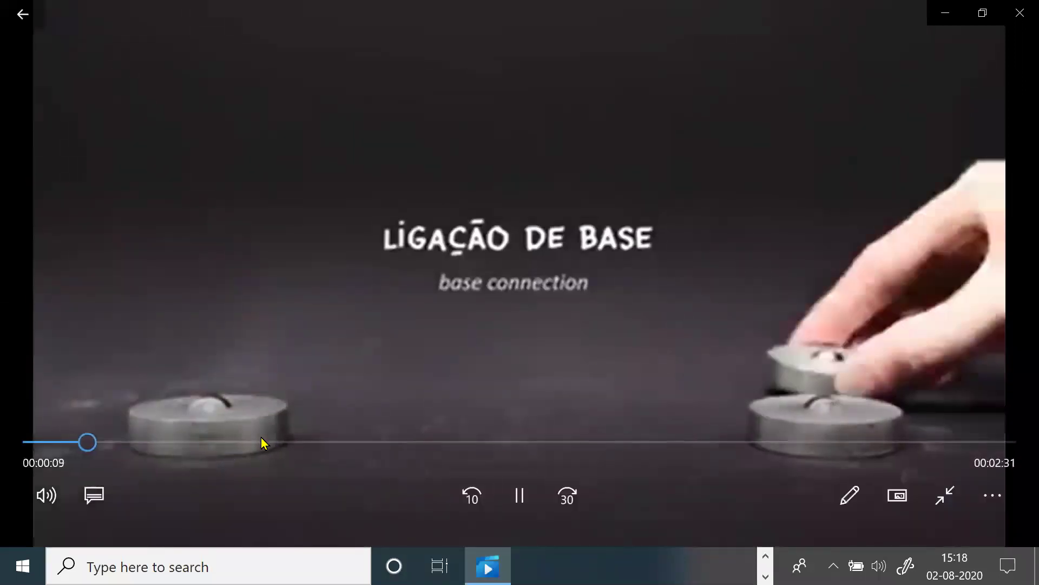
click(271, 441)
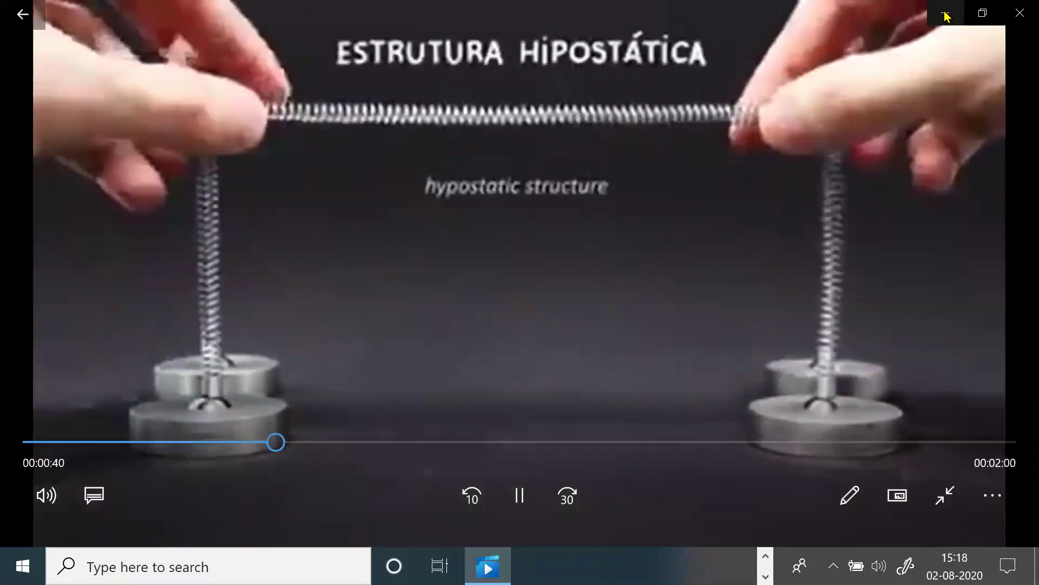
click(946, 16)
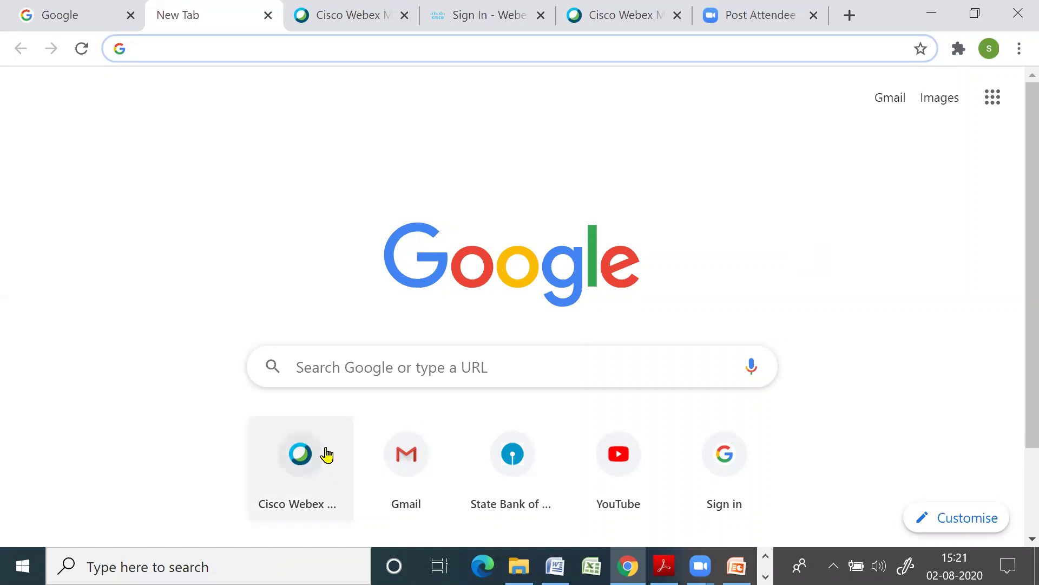
Examine the Webex join and sign-in pages in Chrome, including the signed-in dashboard's personal room link and upcoming meetings.
click(360, 15)
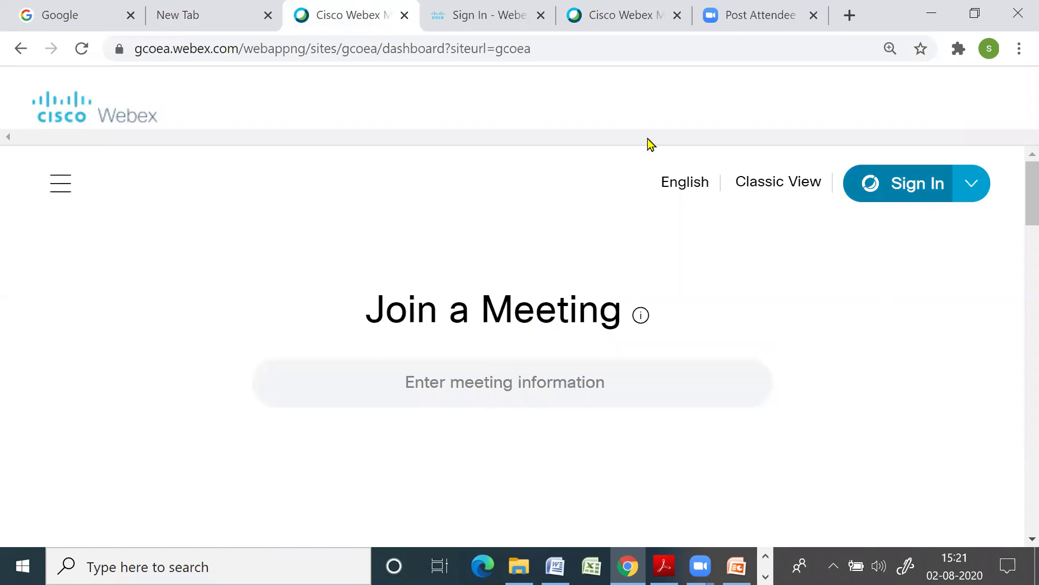
click(497, 16)
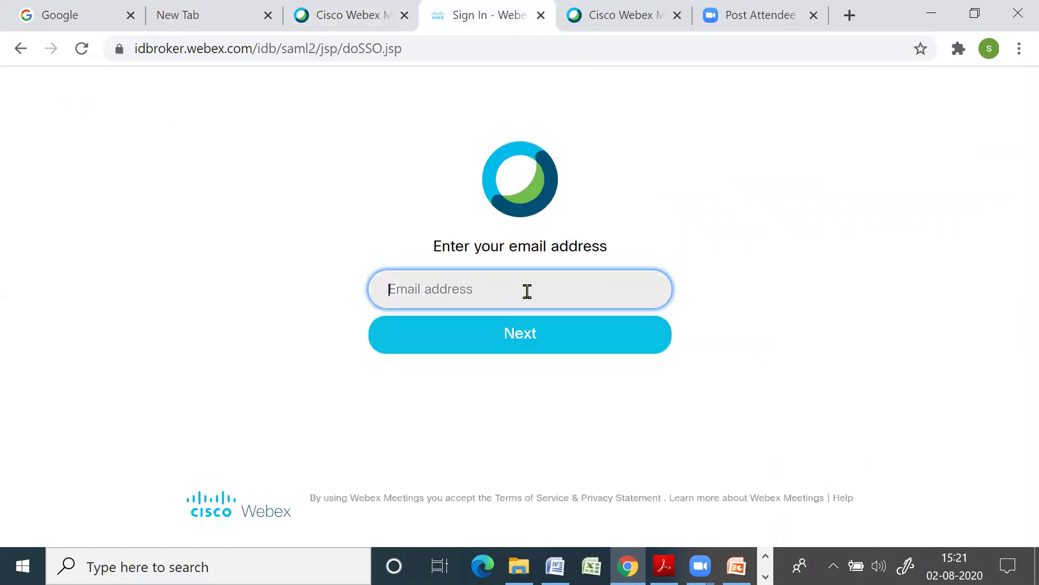
click(485, 296)
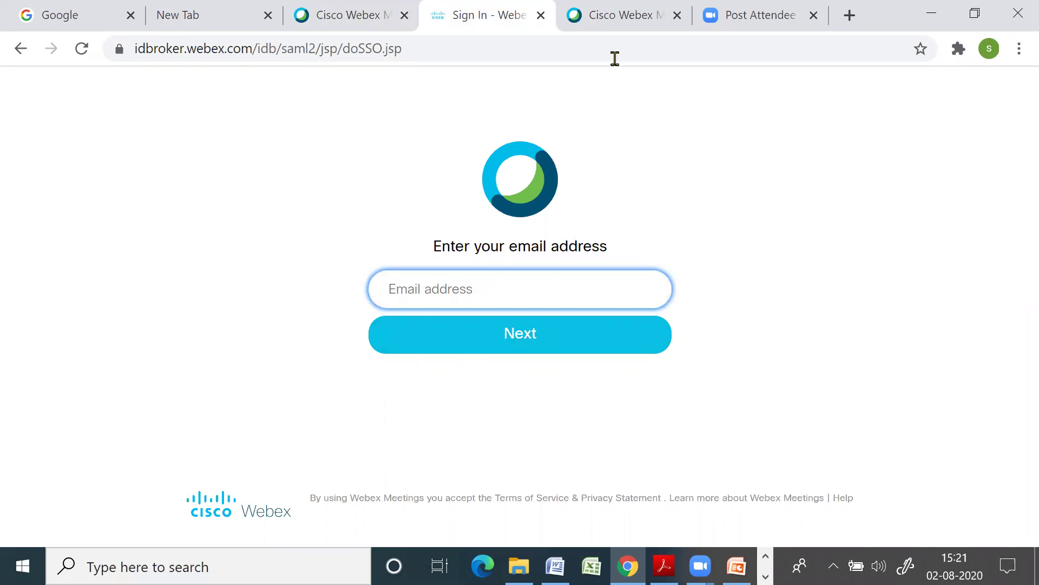
click(629, 16)
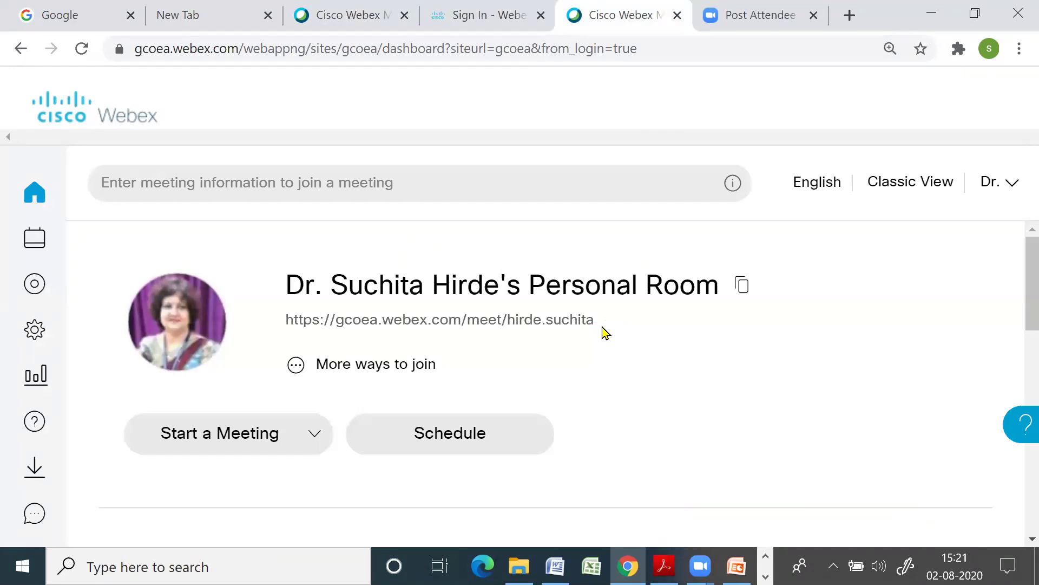
triple_click(366, 319)
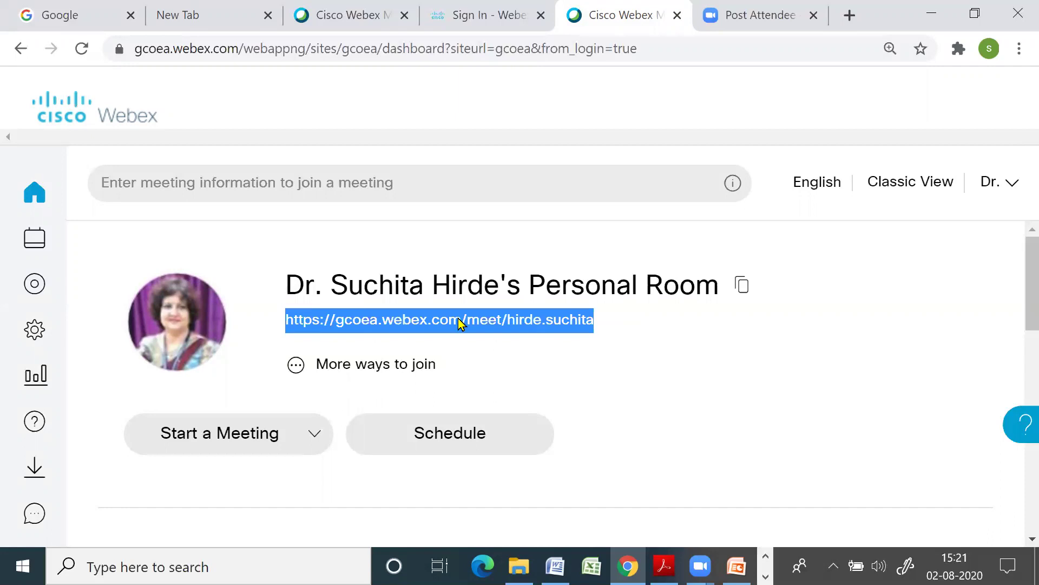
click(635, 319)
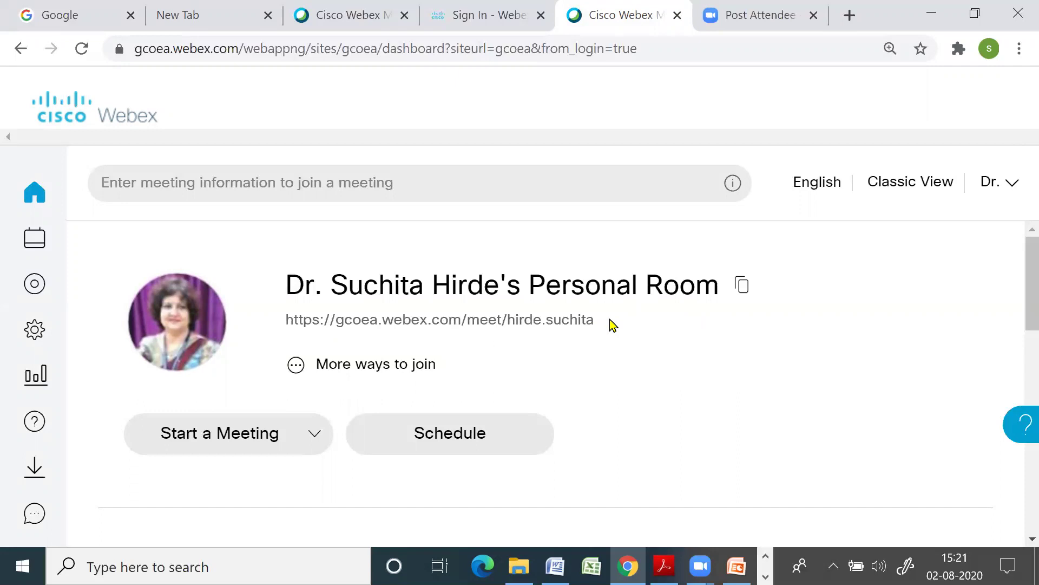
scroll(611, 325, down, 9)
scroll(610, 325, up, 2)
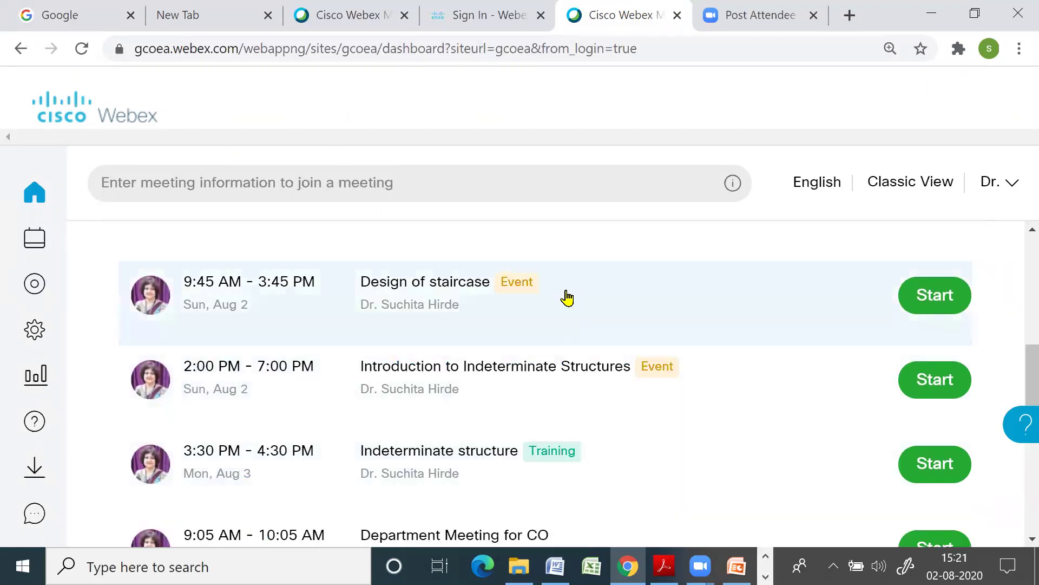
scroll(703, 368, down, 2)
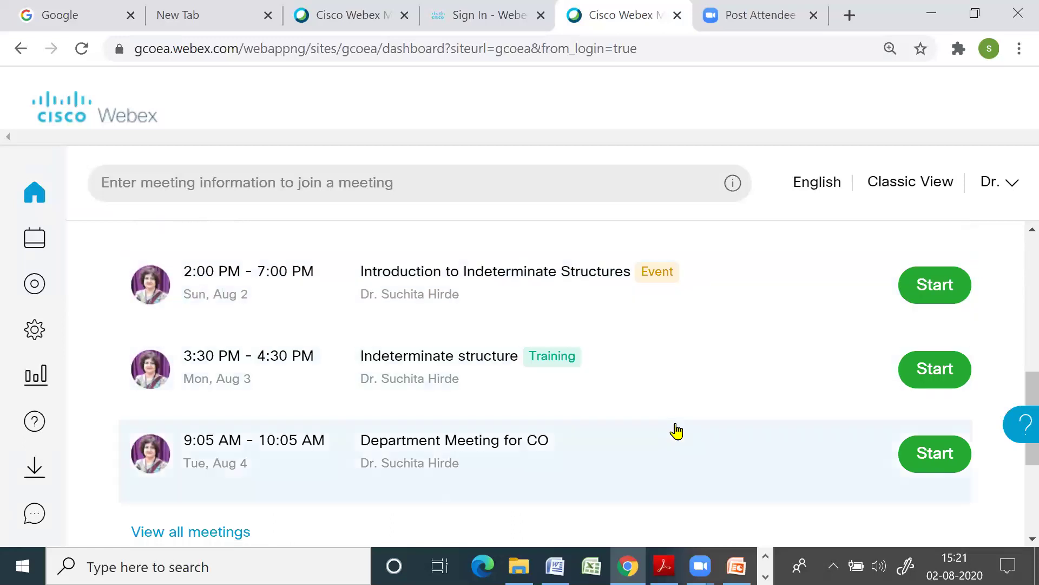
scroll(668, 414, up, 2)
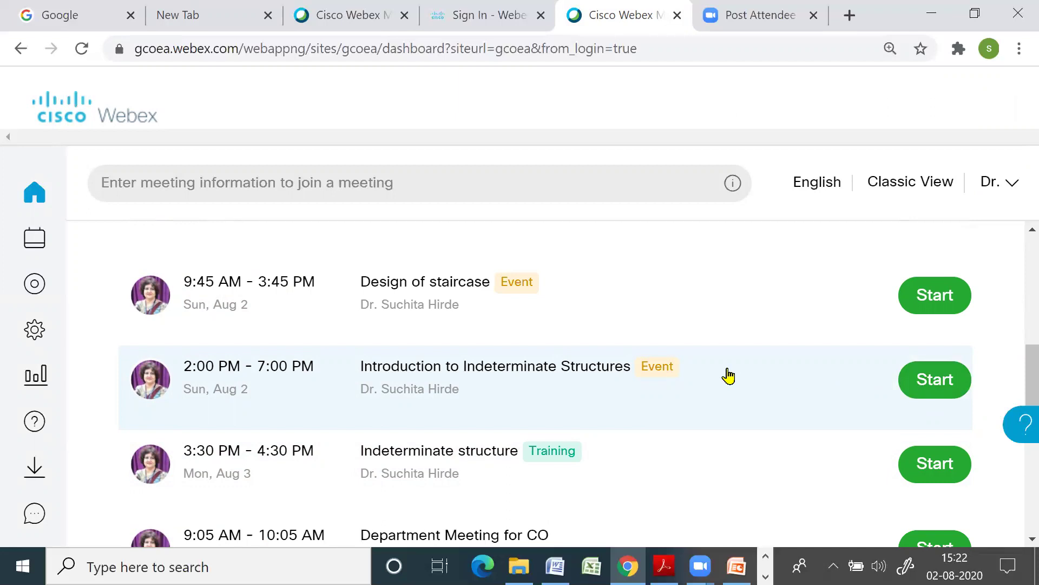
scroll(724, 376, up, 5)
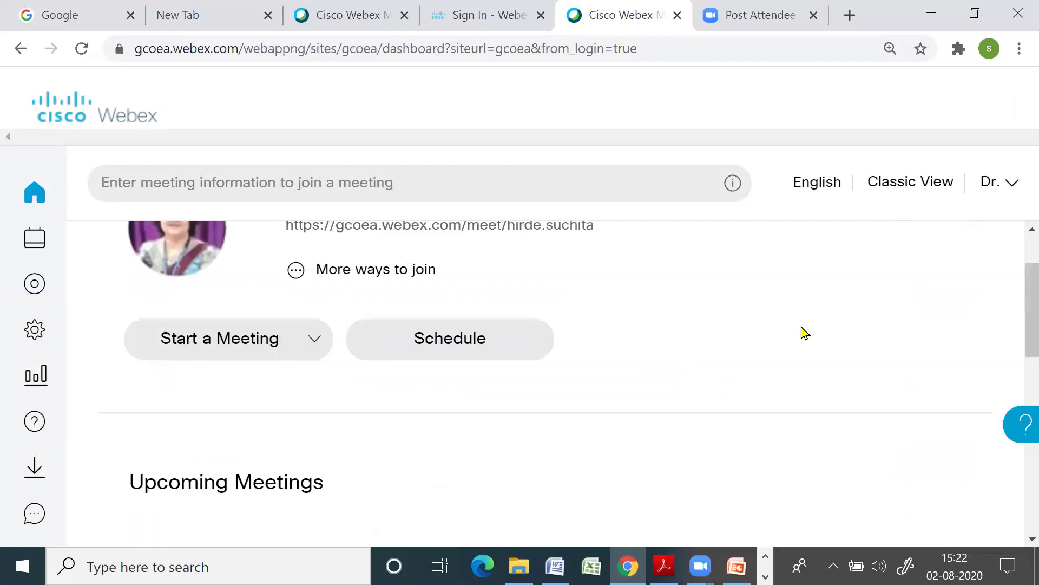
Switch the Webex site to Classic View and start the Introduction to Indeterminate Structures event from the site's scheduled events.
click(901, 187)
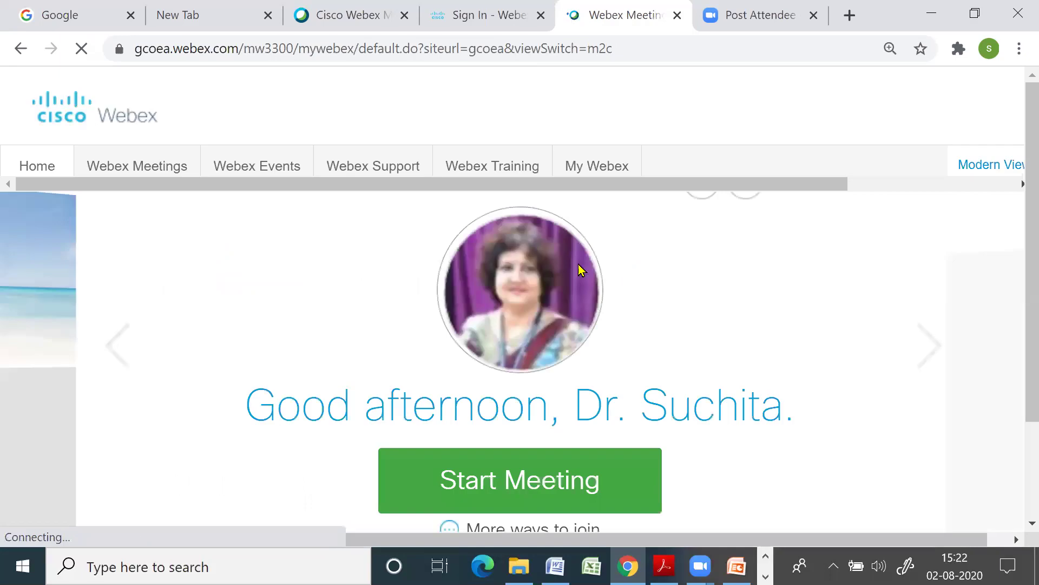
click(263, 173)
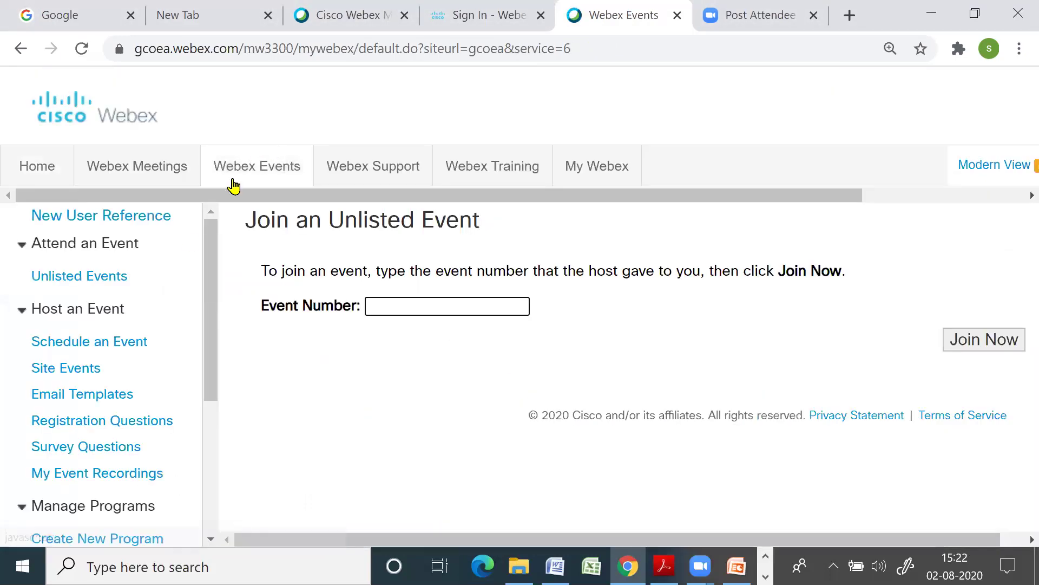
click(73, 372)
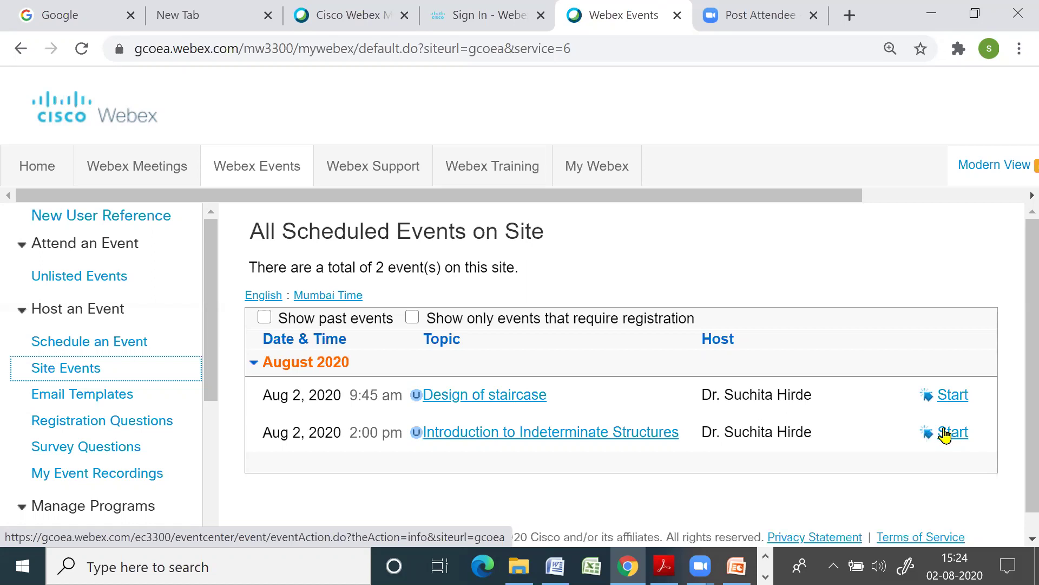
click(954, 436)
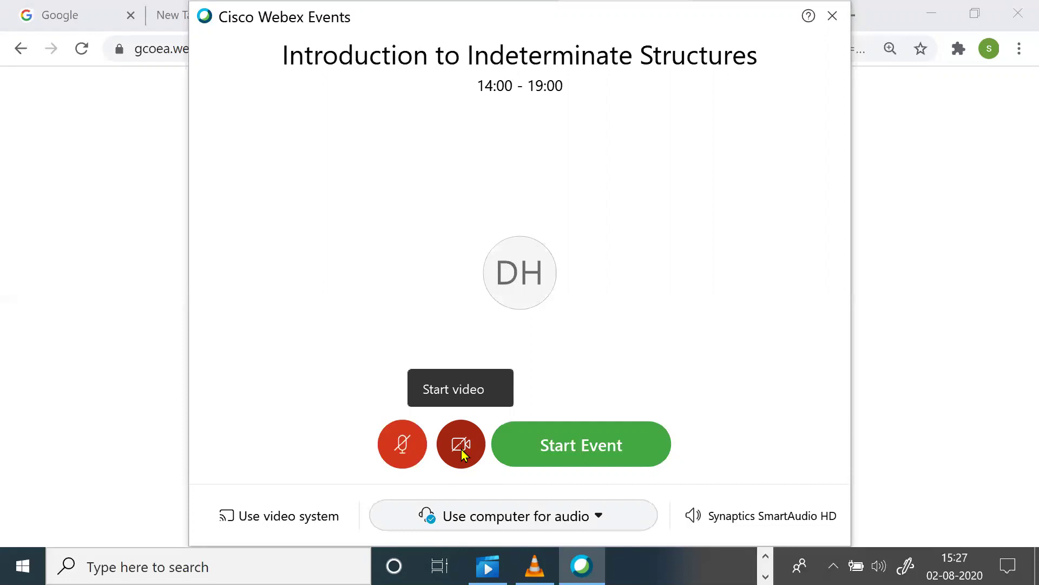
click(601, 452)
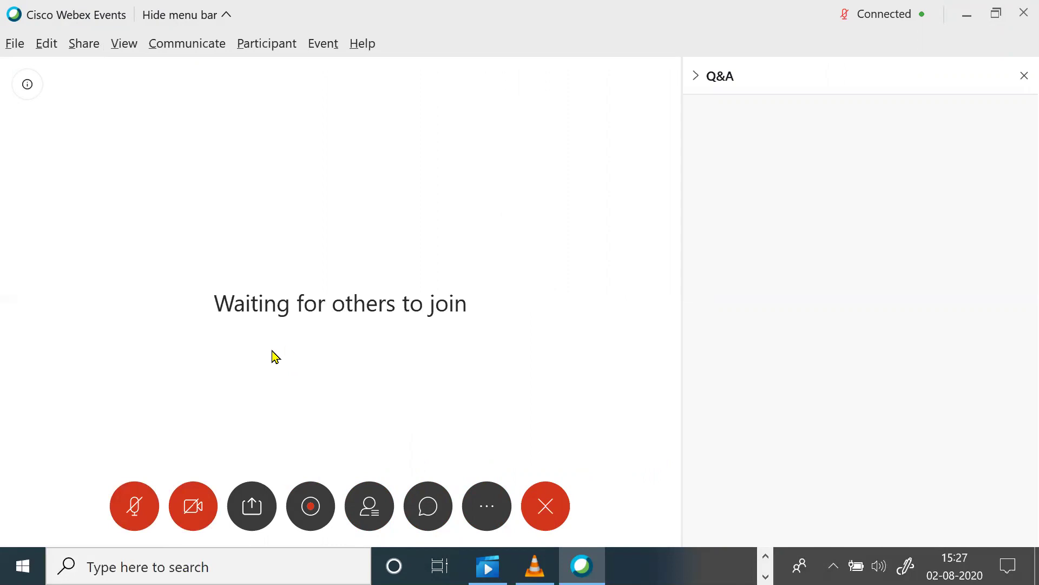
Share the Welcome image from the Webex Lecture desktop folder in the event and dismiss the sharing notice.
click(18, 51)
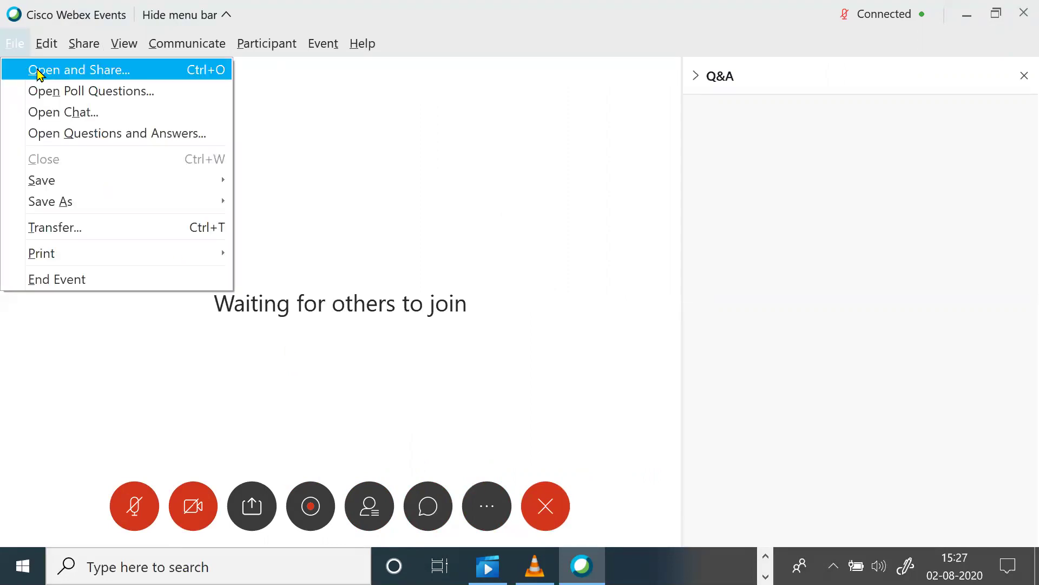
click(89, 76)
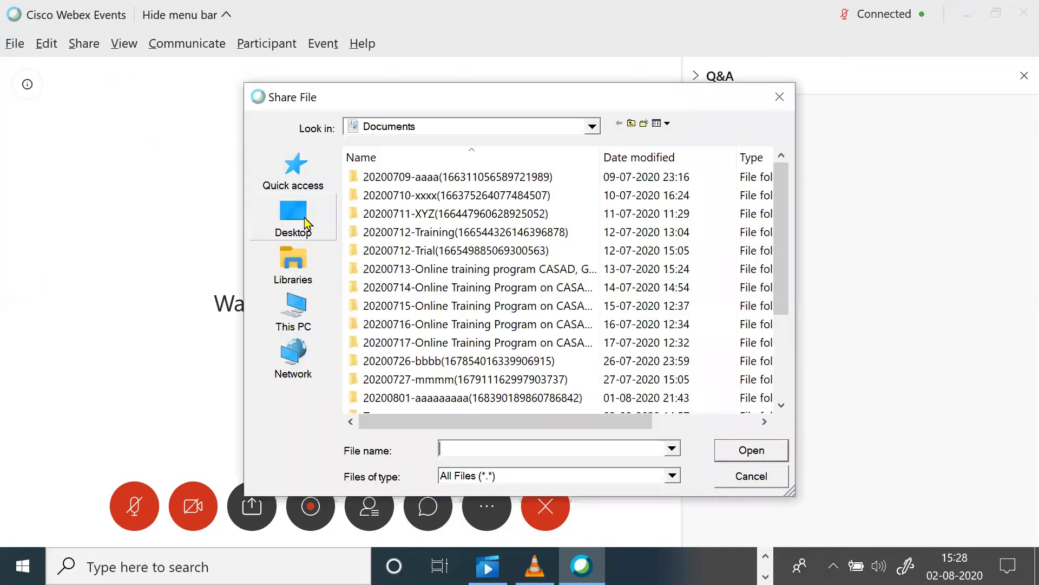
click(305, 220)
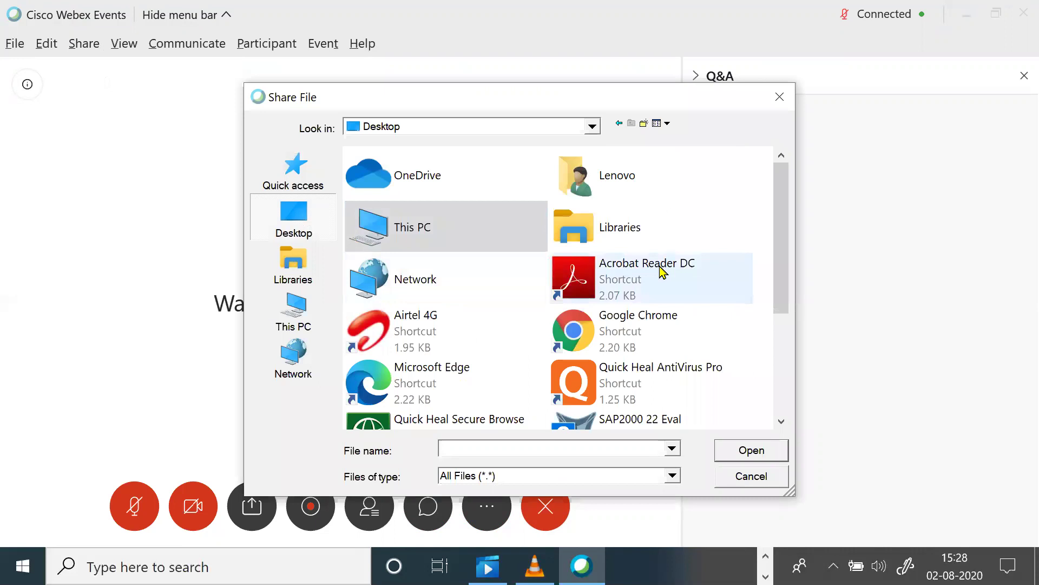
drag(789, 241, 780, 357)
click(445, 358)
double_click(445, 359)
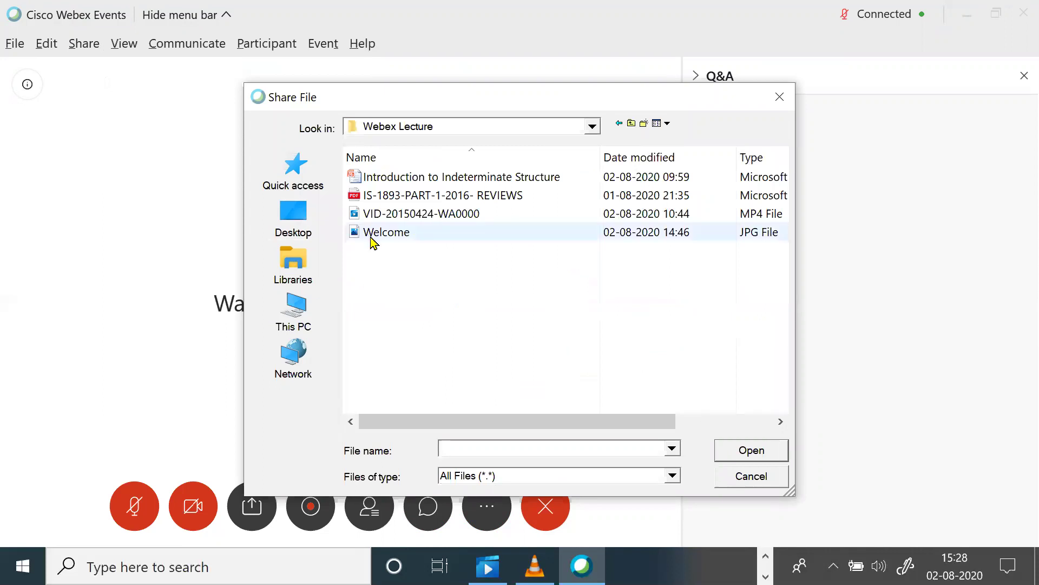
click(373, 233)
click(752, 454)
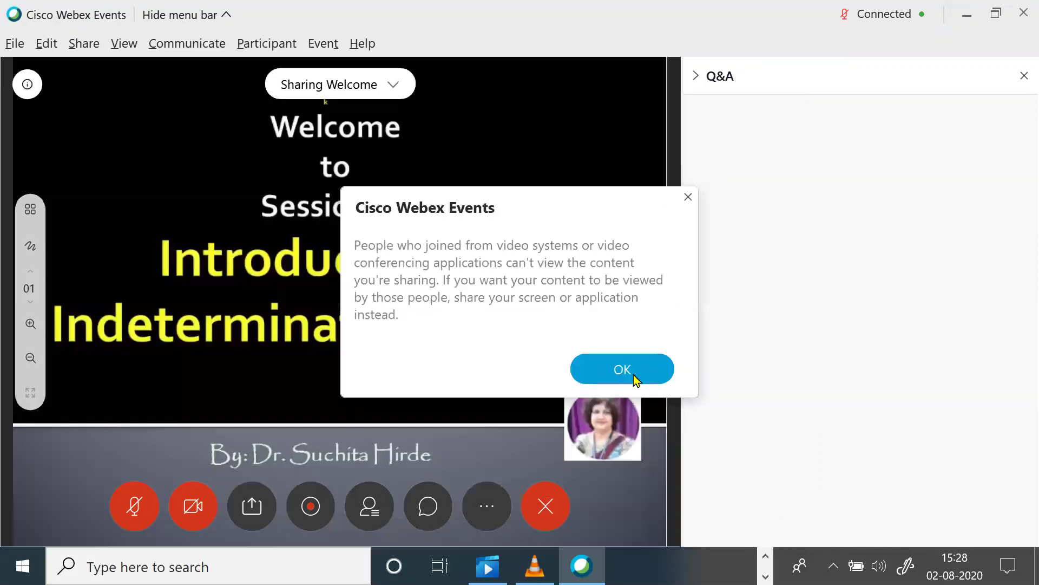
click(622, 369)
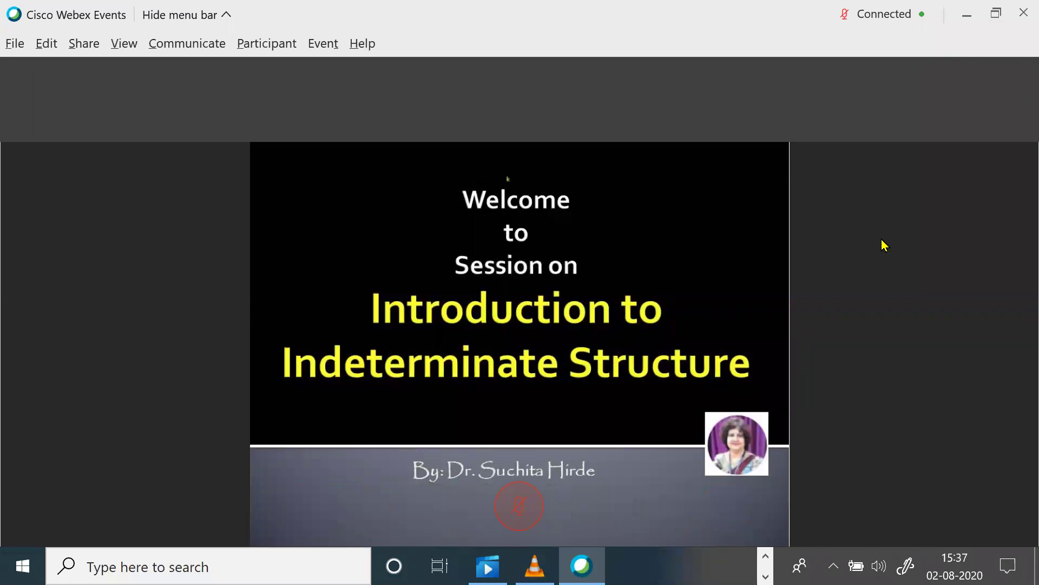
mouse_move(904, 332)
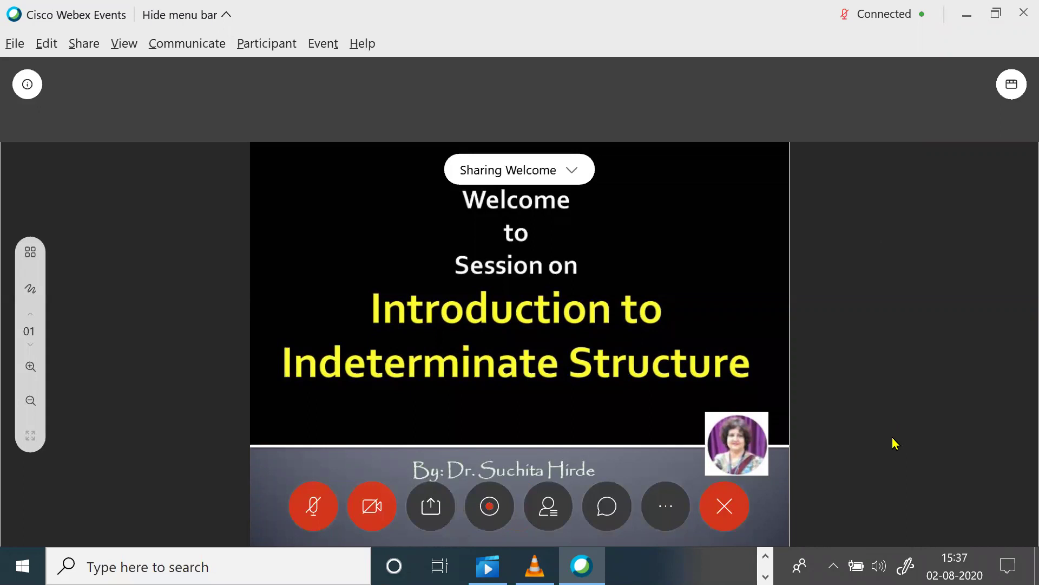